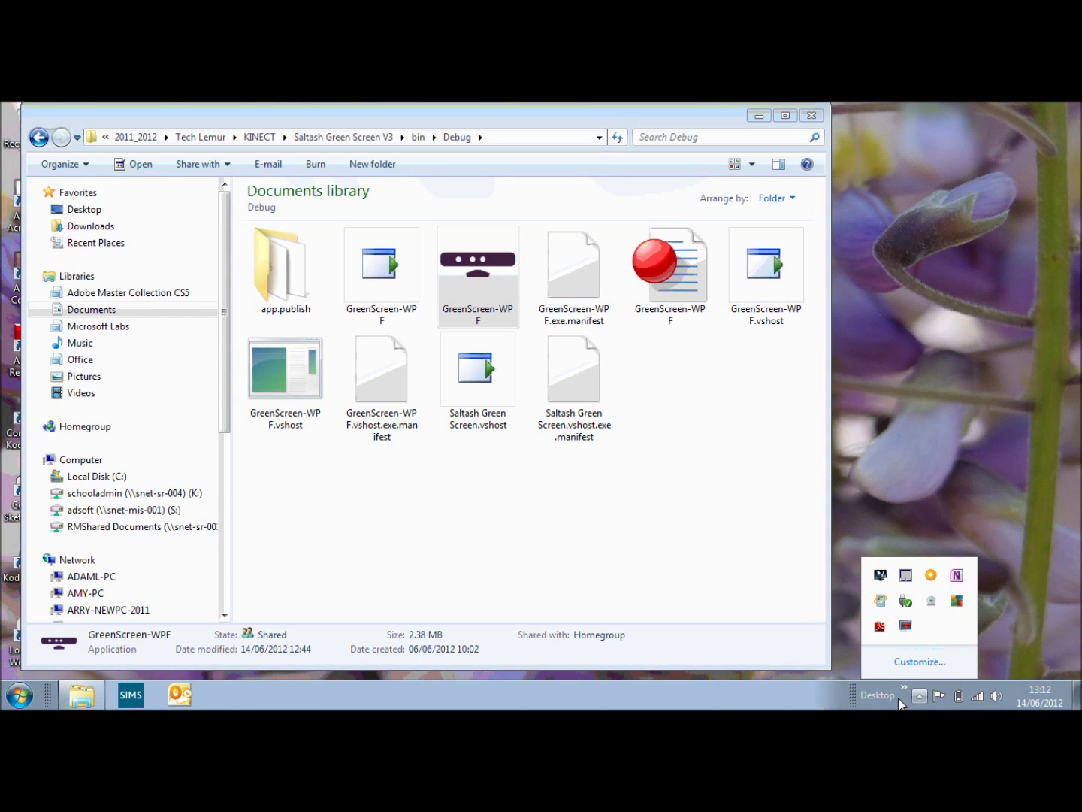
Close the hidden notification icons popup, leaving the bin\Debug folder in view.
{"action": "left_click", "coordinate": [900, 699]}
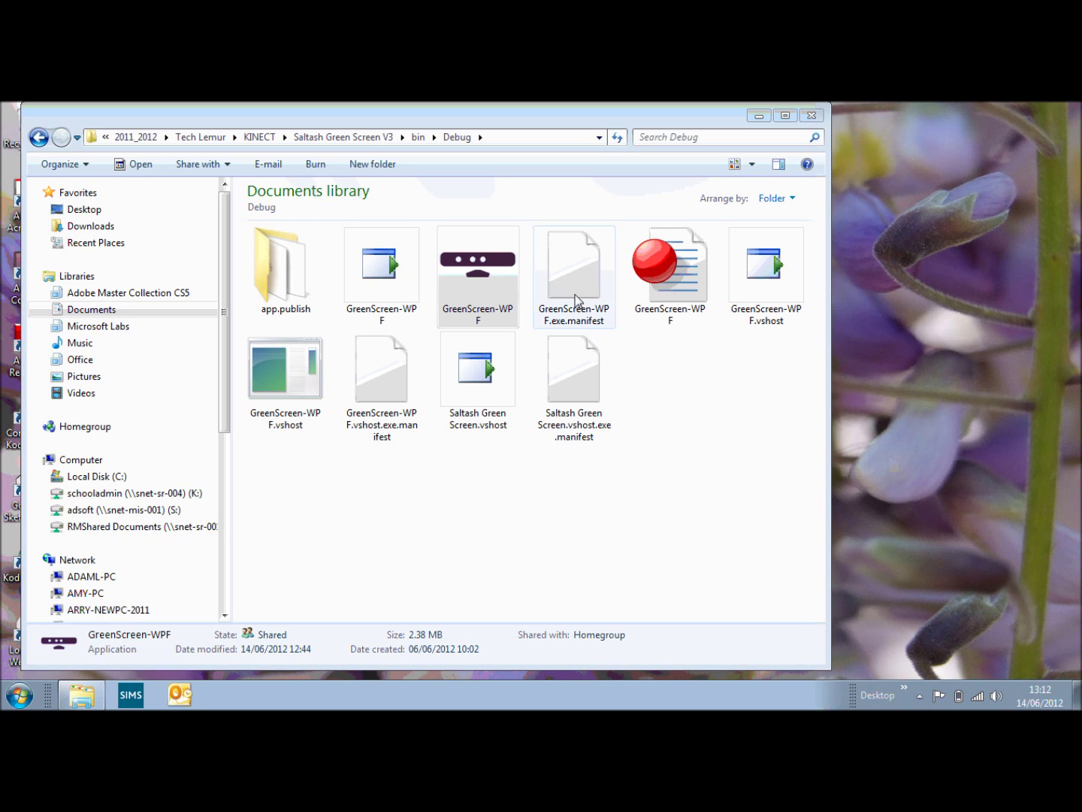
Launch GreenScreen-WPF and move its window to the right.
{"action": "double_click", "coordinate": [475, 265]}
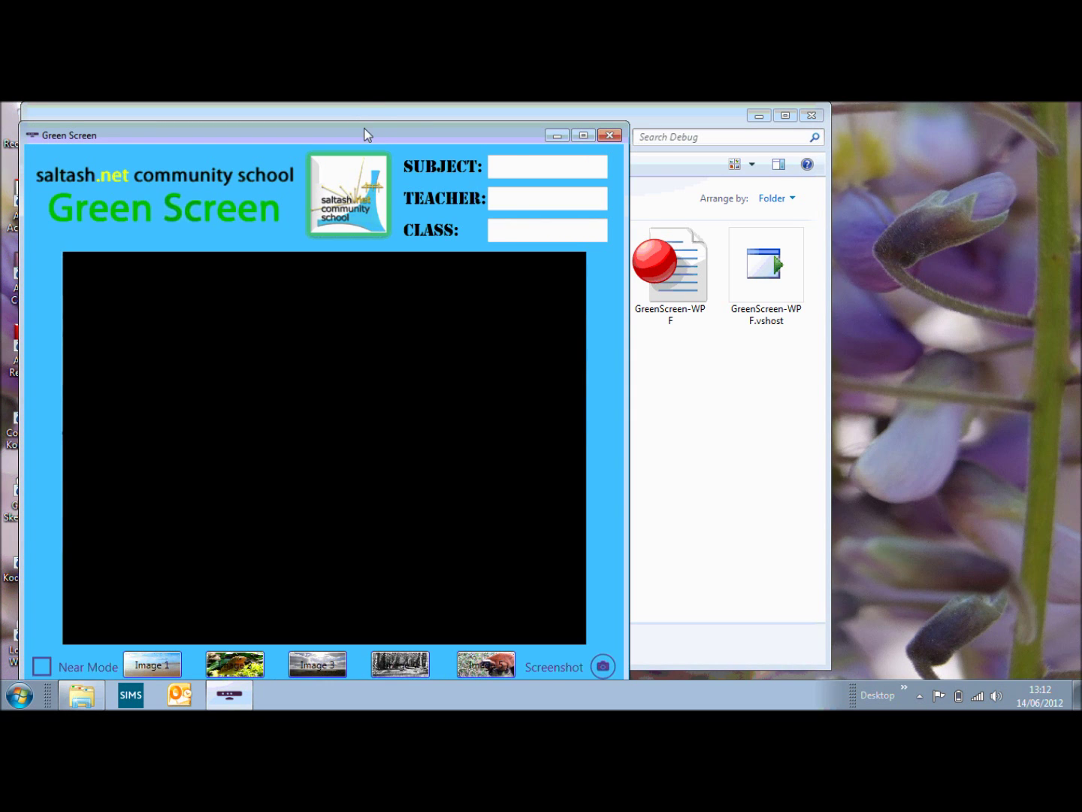
{"action": "left_click_drag", "start_coordinate": [362, 133], "coordinate": [516, 117]}
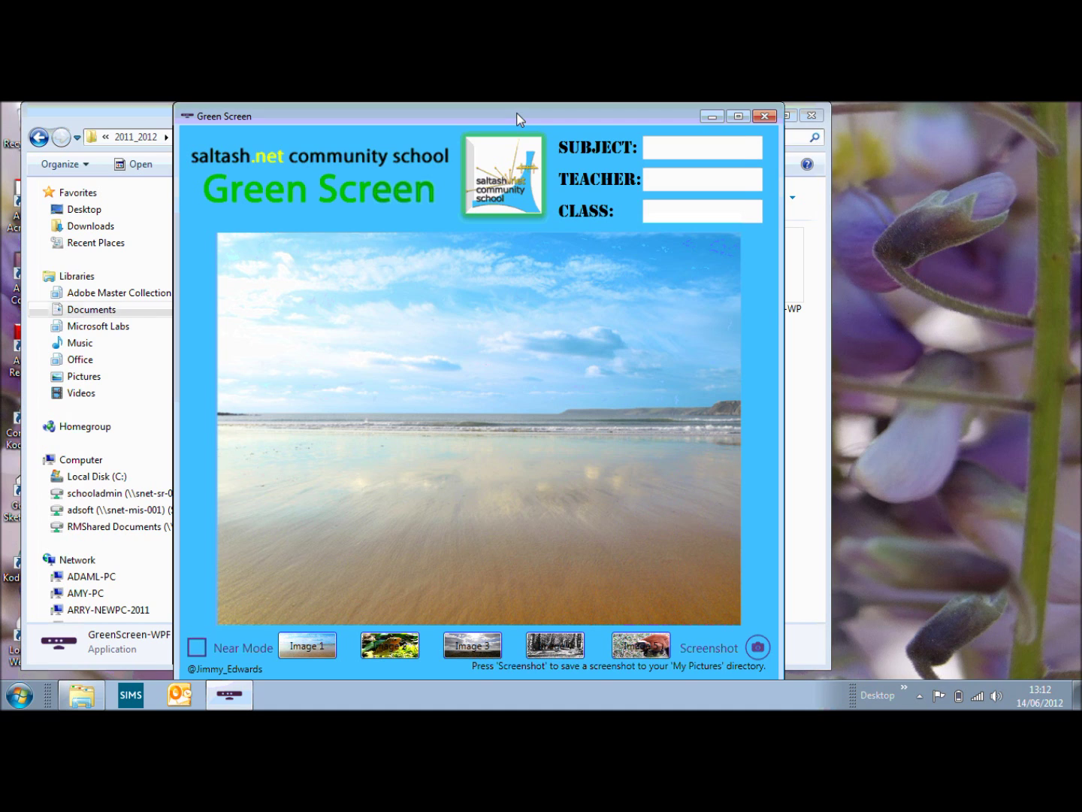
{"action": "left_click_drag", "start_coordinate": [517, 117], "coordinate": [520, 116]}
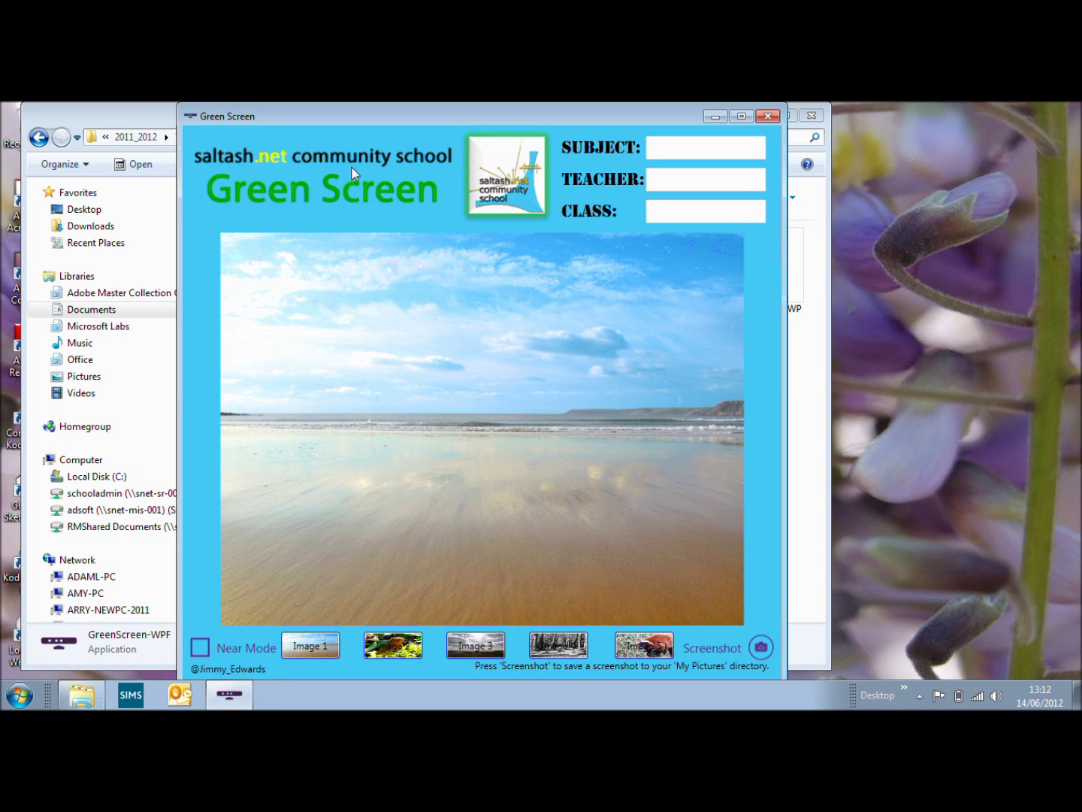
Enter subject ICT, the teacher's name, and class 8DY.
{"action": "left_click", "coordinate": [707, 151]}
{"action": "type", "text": "ICT"}
{"action": "left_click", "coordinate": [703, 186]}
{"action": "type", "text": "MR EDWAR"}
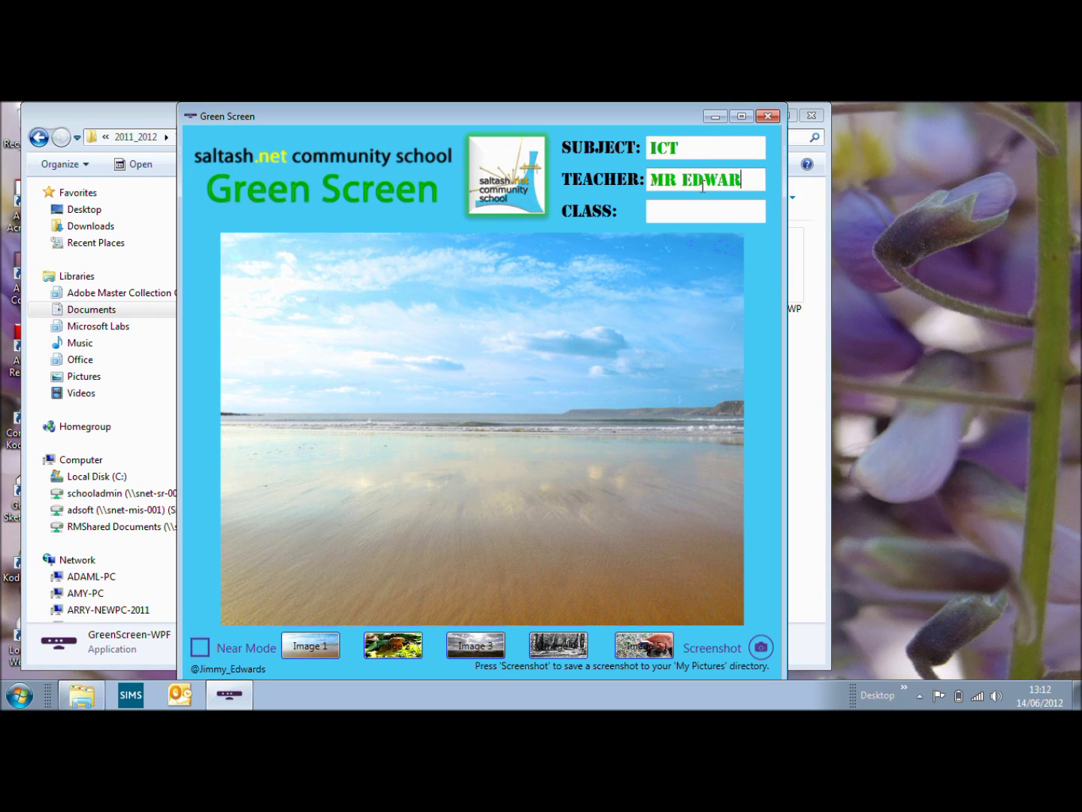
{"action": "type", "text": "DS"}
{"action": "key", "text": "Tab"}
{"action": "type", "text": "8DY"}
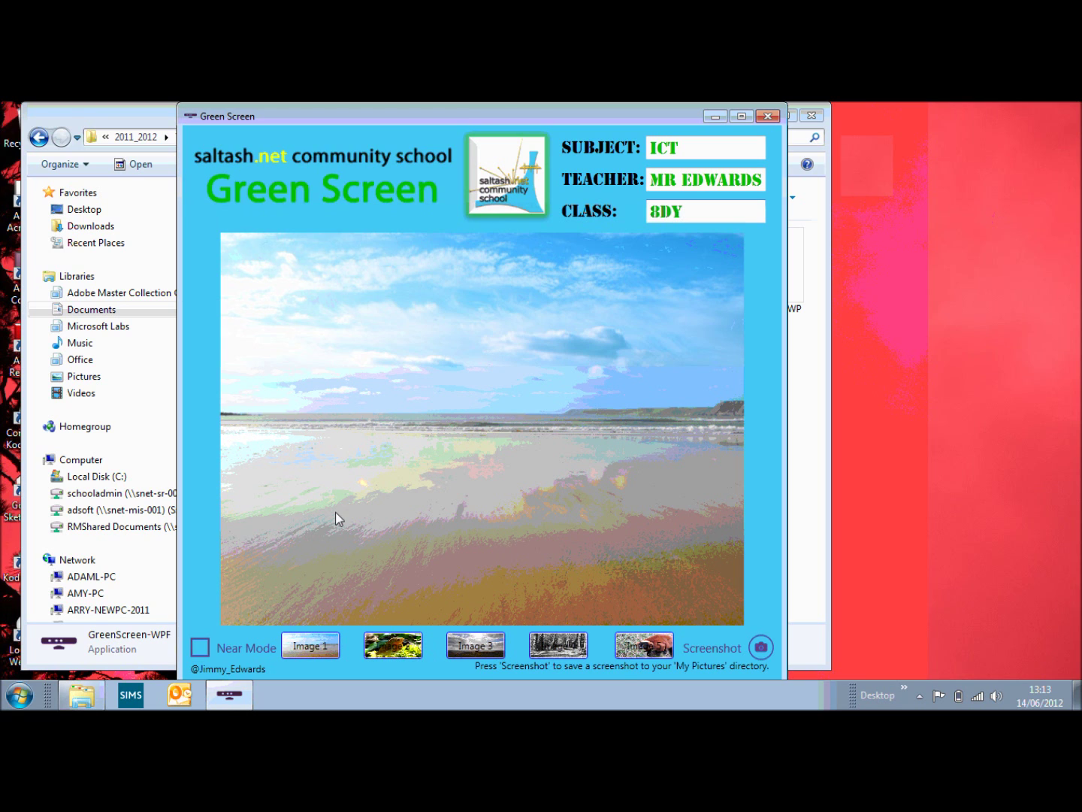
Cycle through the robin, sky, tree avenue and lemur backdrops, ending on the cloudy sky (Image 3).
{"action": "left_click", "coordinate": [394, 646]}
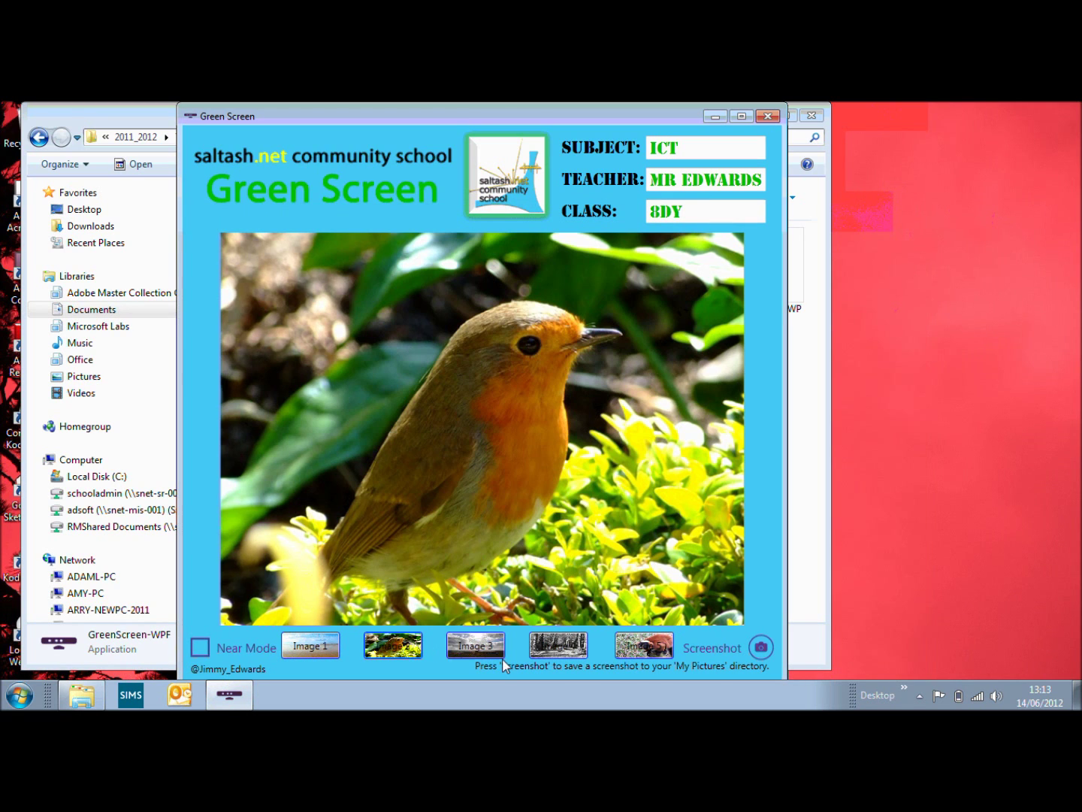
{"action": "left_click", "coordinate": [484, 646]}
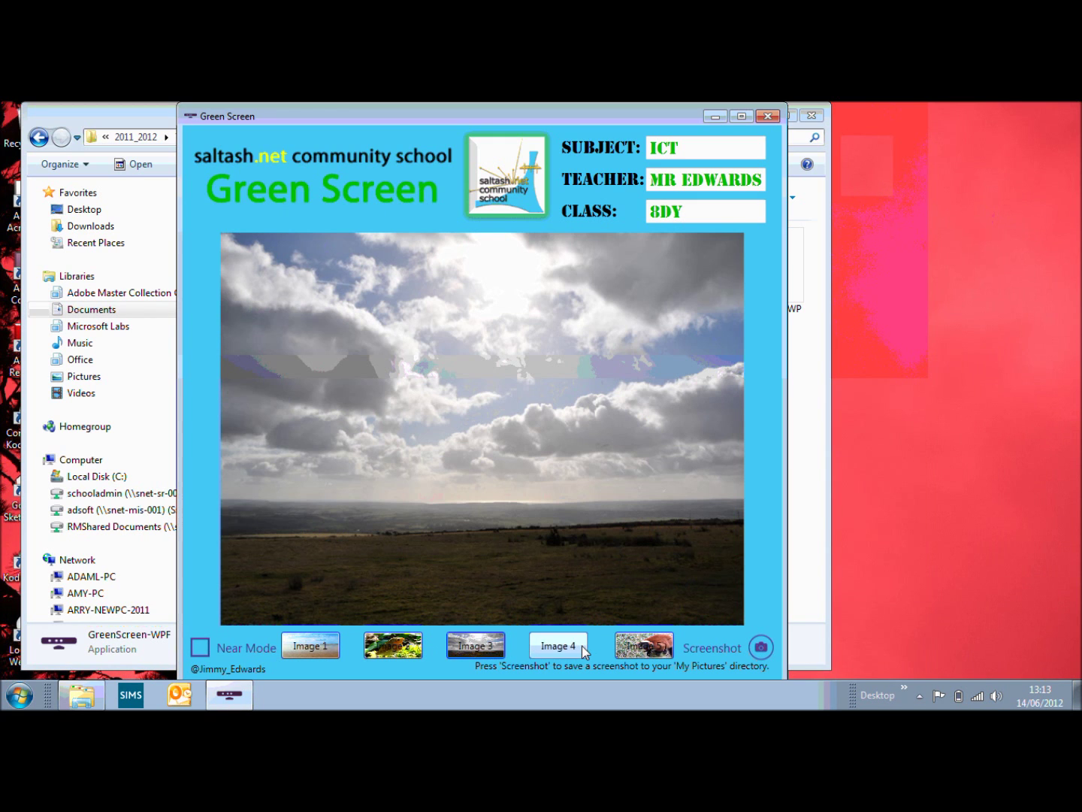
{"action": "left_click", "coordinate": [582, 646]}
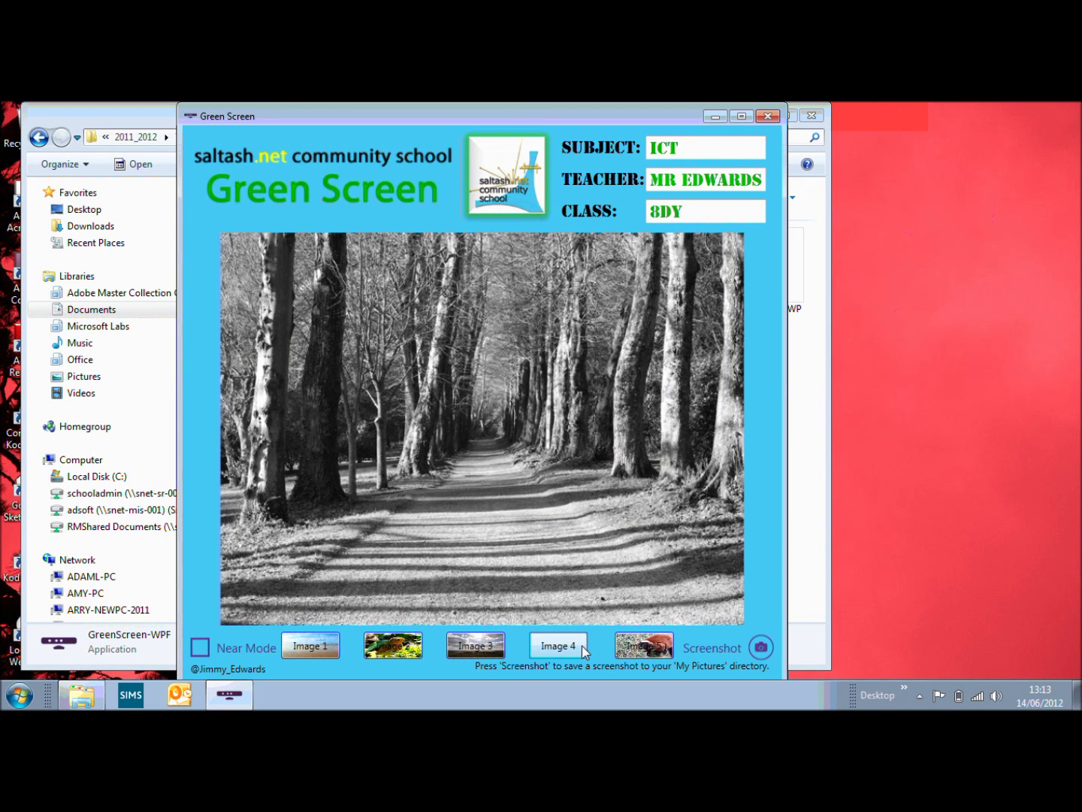
{"action": "left_click", "coordinate": [637, 654]}
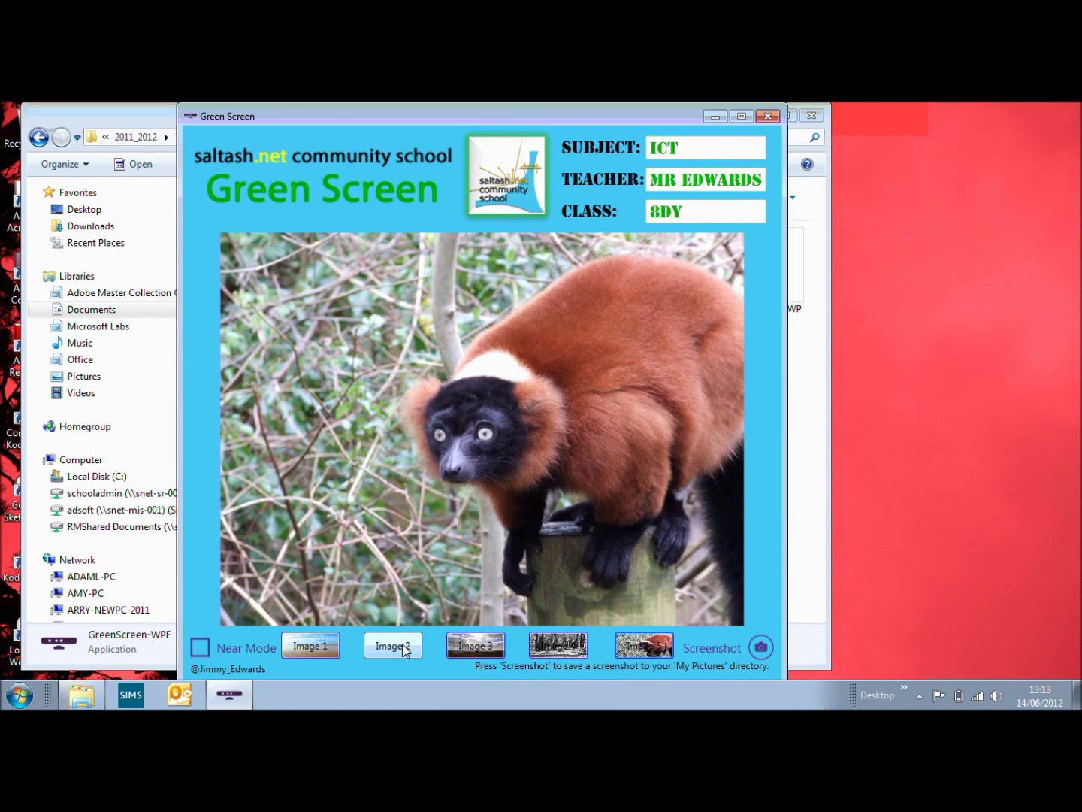
{"action": "left_click", "coordinate": [487, 651]}
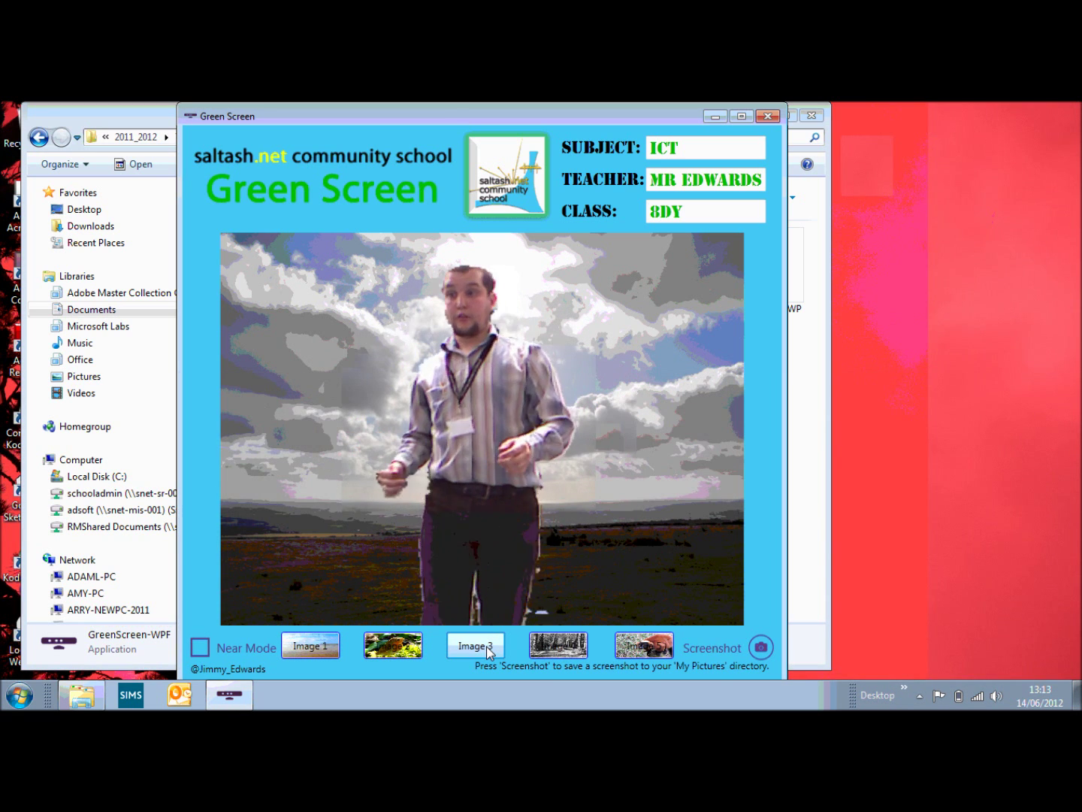
Key the live figure over Image 2, Image 4 and Image 1, finishing on Image 5 (red lemur).
{"action": "left_click", "coordinate": [413, 648]}
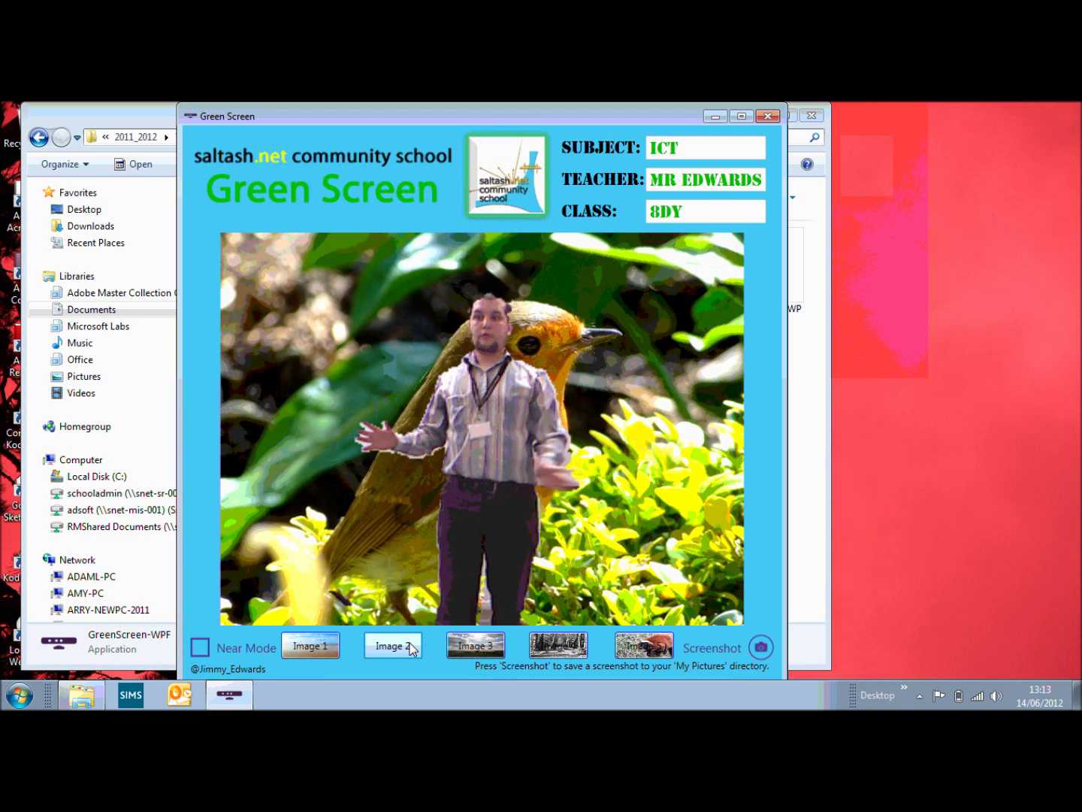
{"action": "left_click", "coordinate": [558, 651]}
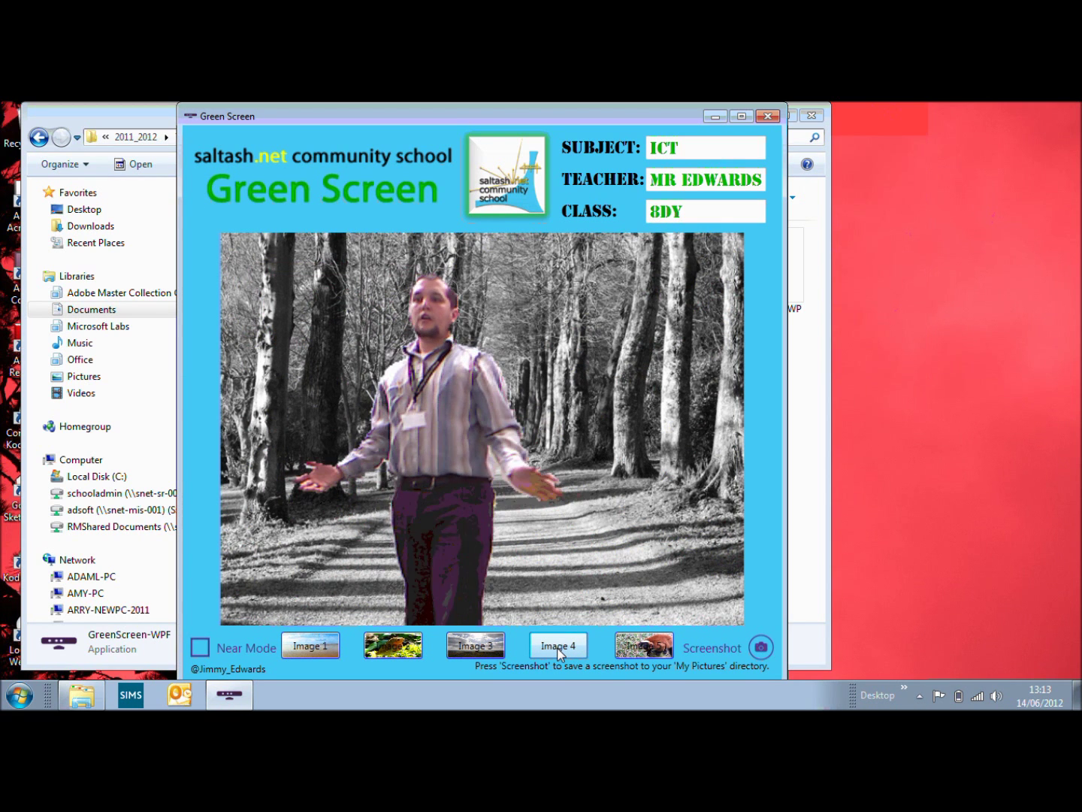
{"action": "left_click", "coordinate": [321, 648]}
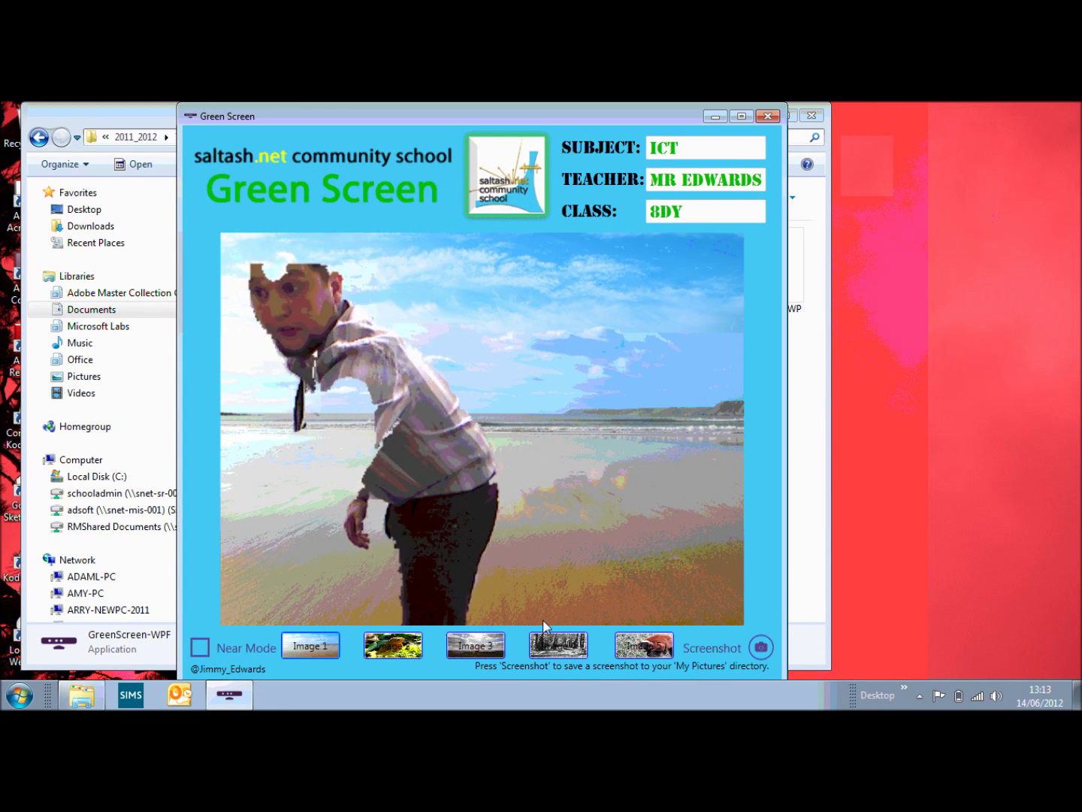
{"action": "left_click", "coordinate": [638, 649]}
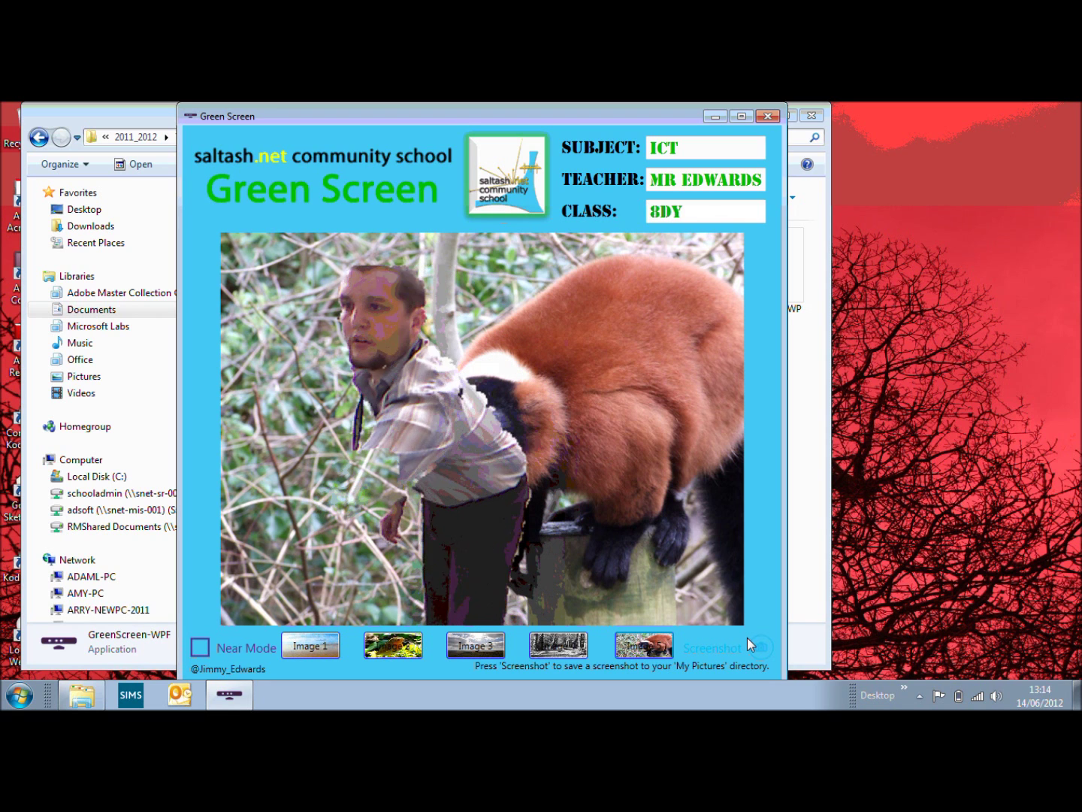
Save a screenshot of the lemur composite to My Pictures as KinectSnapshot-01-14-36.
{"action": "left_click", "coordinate": [729, 648]}
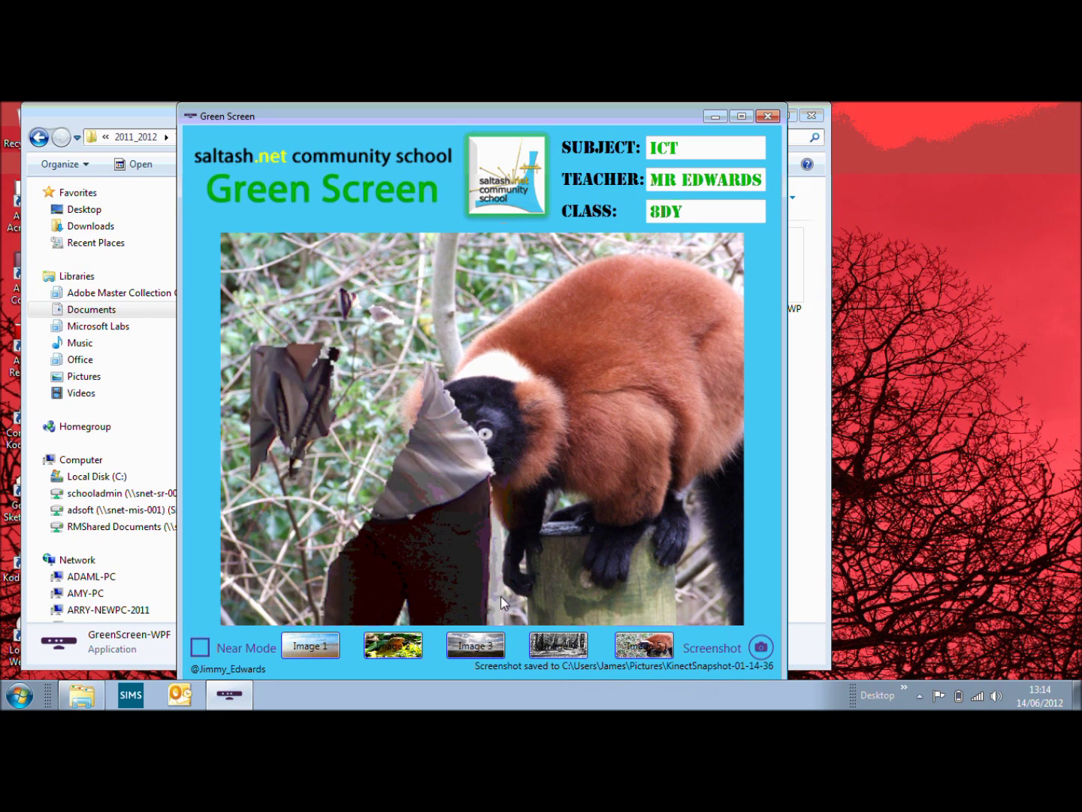
Open KinectSnapshot-01-14-36 from the Pictures library in Fireworks.
{"action": "left_click", "coordinate": [69, 692]}
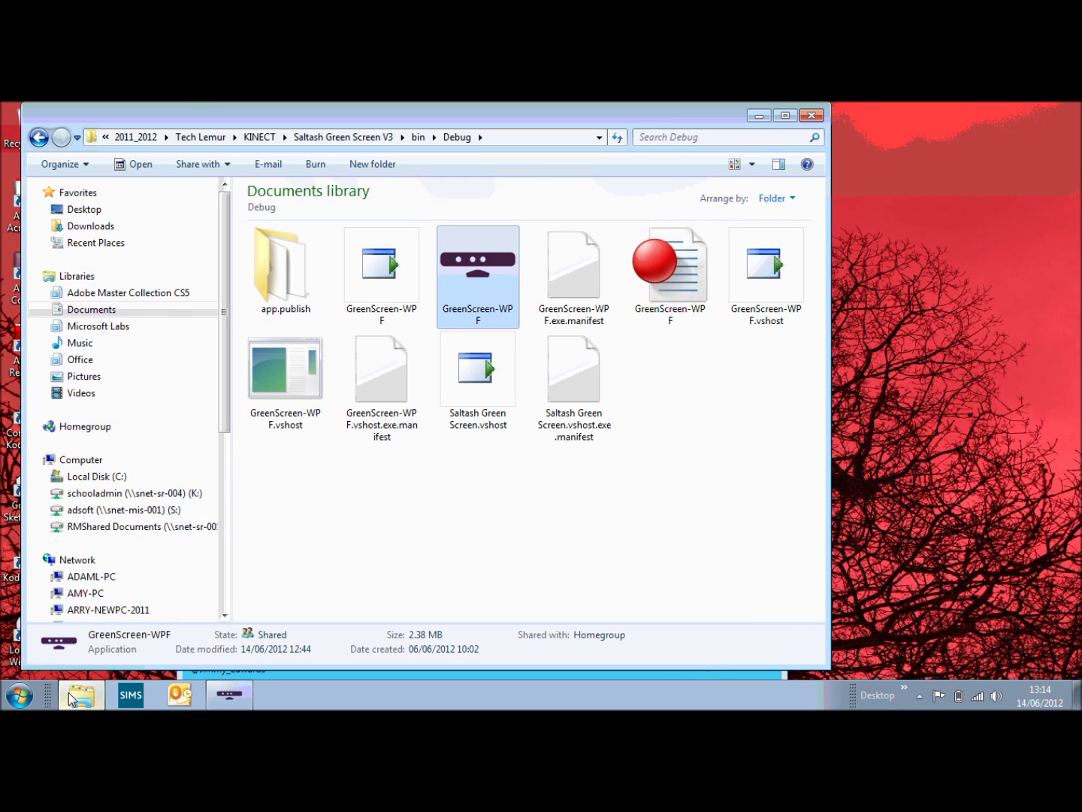
{"action": "left_click", "coordinate": [19, 705]}
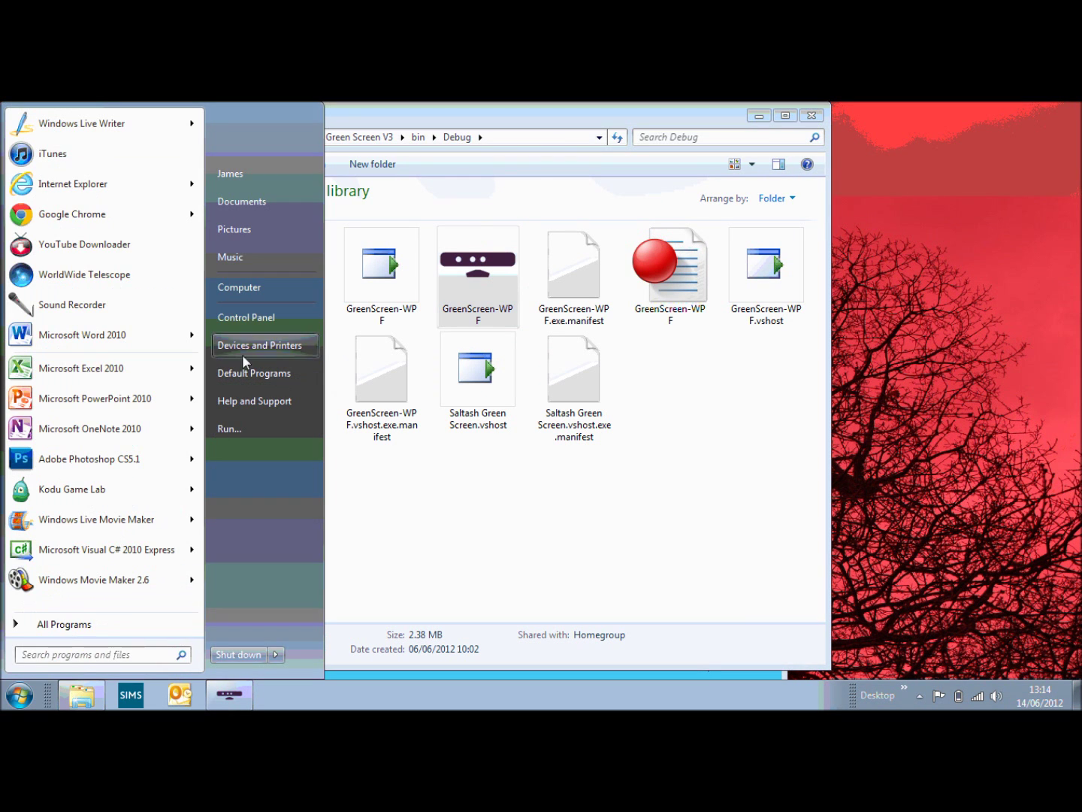
{"action": "left_click", "coordinate": [248, 237]}
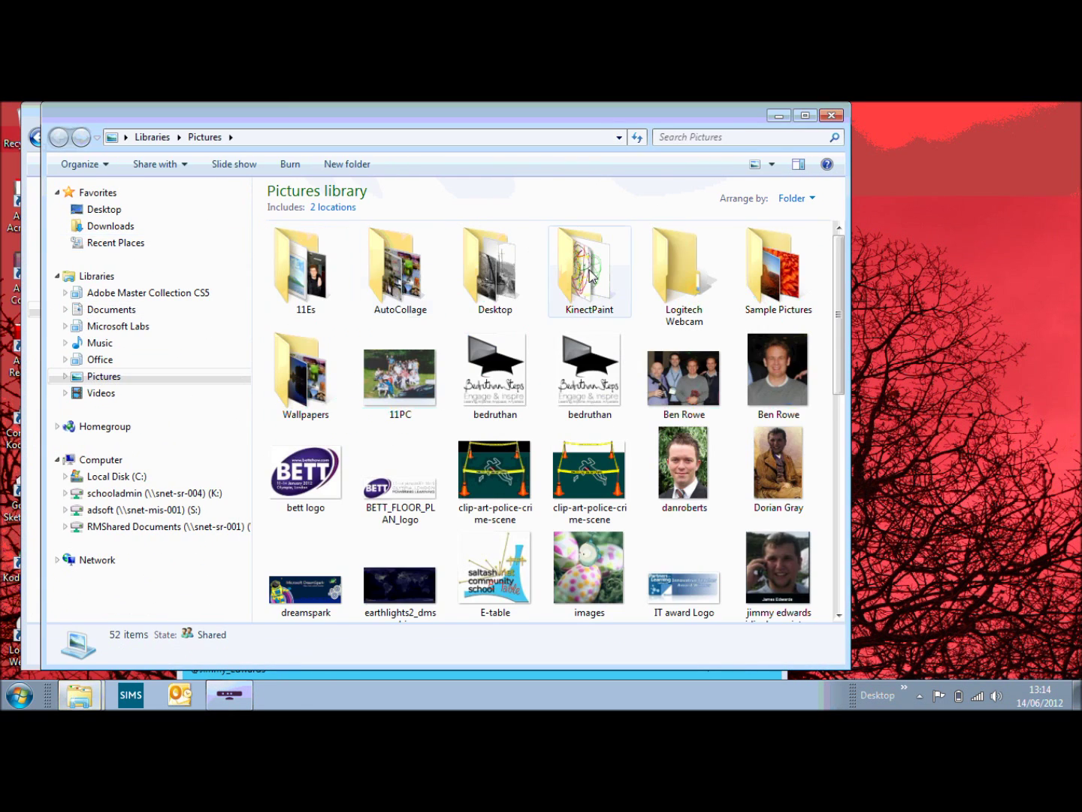
{"action": "scroll", "coordinate": [744, 290], "scroll_direction": "down", "scroll_amount": 3}
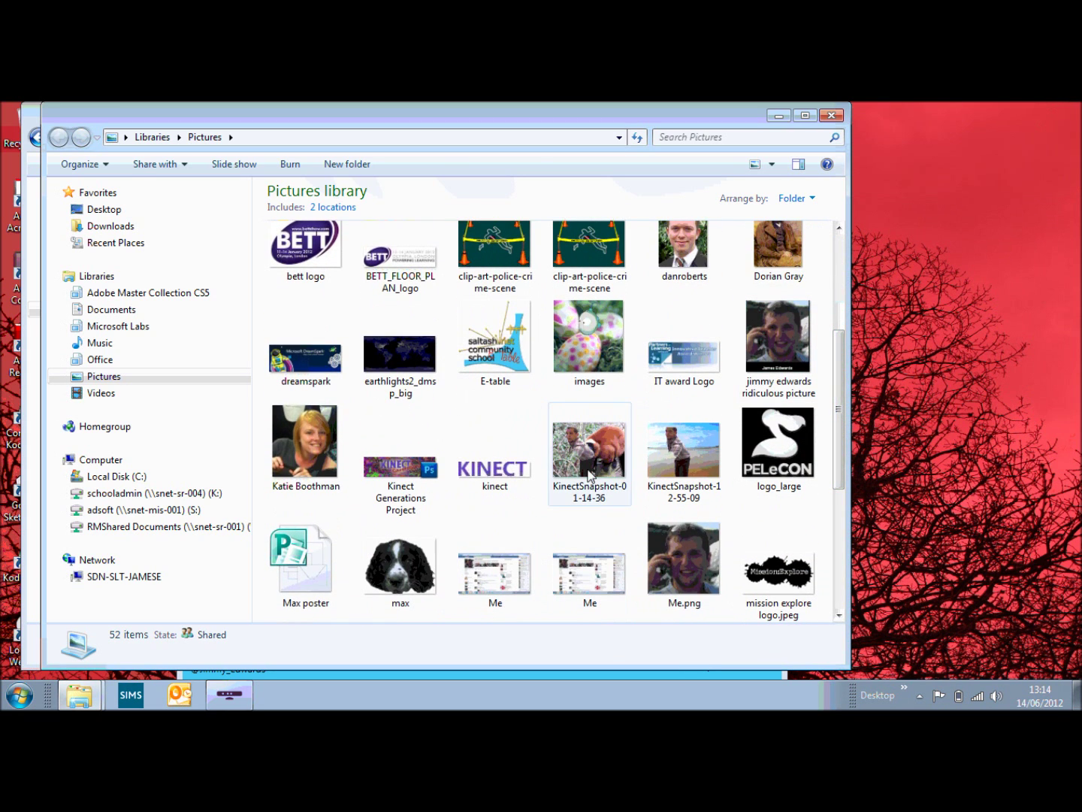
{"action": "left_click", "coordinate": [591, 473]}
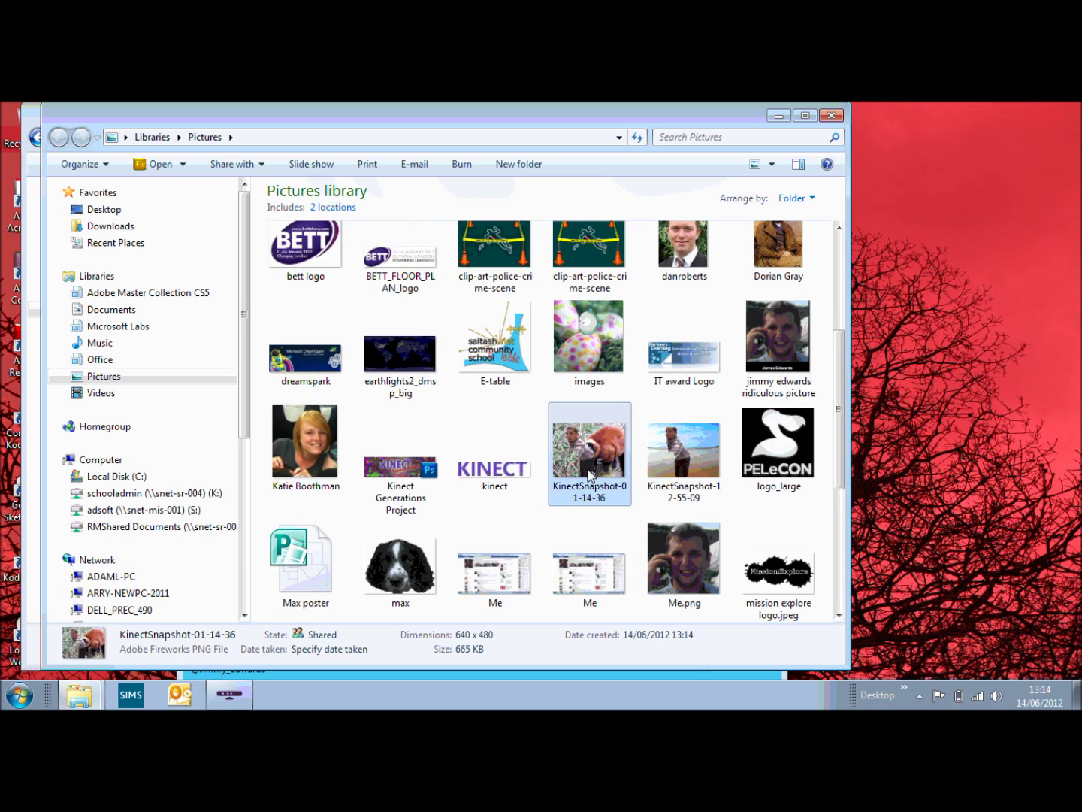
{"action": "double_click", "coordinate": [590, 473]}
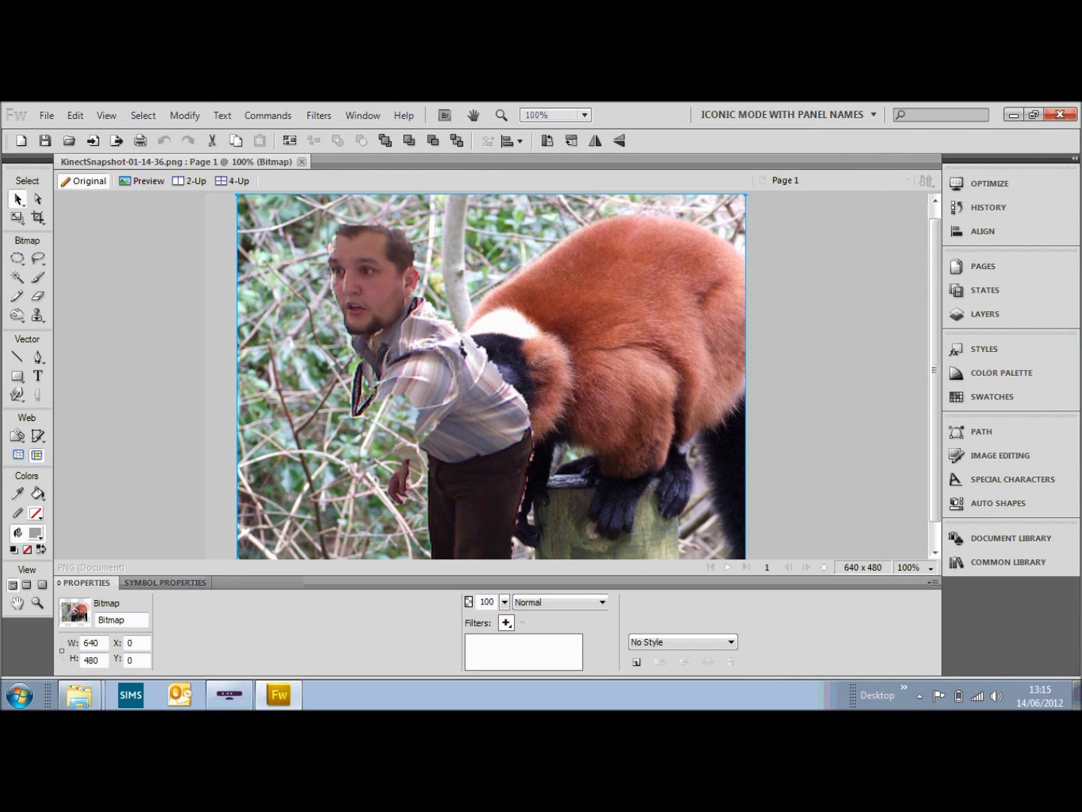
Close Fireworks after viewing the 640 x 480 lemur snapshot.
{"action": "left_click", "coordinate": [1058, 113]}
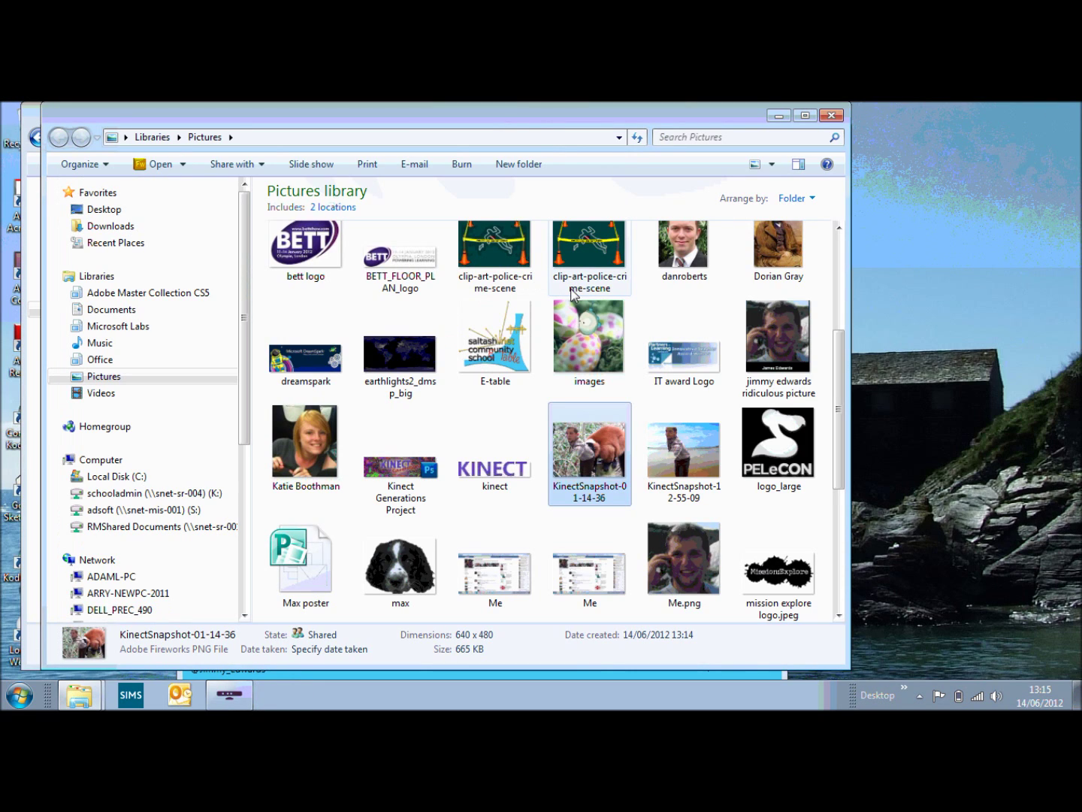
Minimize Pictures and navigate to Saltash Green Screen V3\Images\Backgrounds.
{"action": "left_click", "coordinate": [778, 114]}
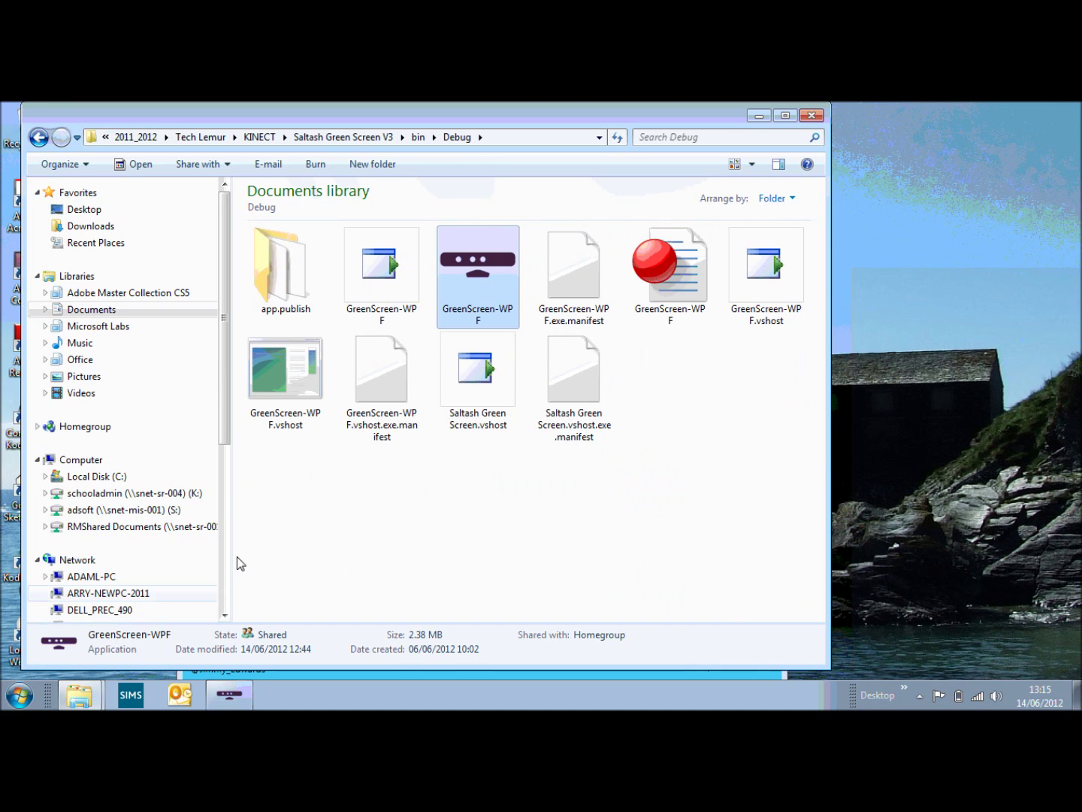
{"action": "left_click", "coordinate": [417, 138]}
{"action": "left_click", "coordinate": [368, 137]}
{"action": "left_click", "coordinate": [378, 261]}
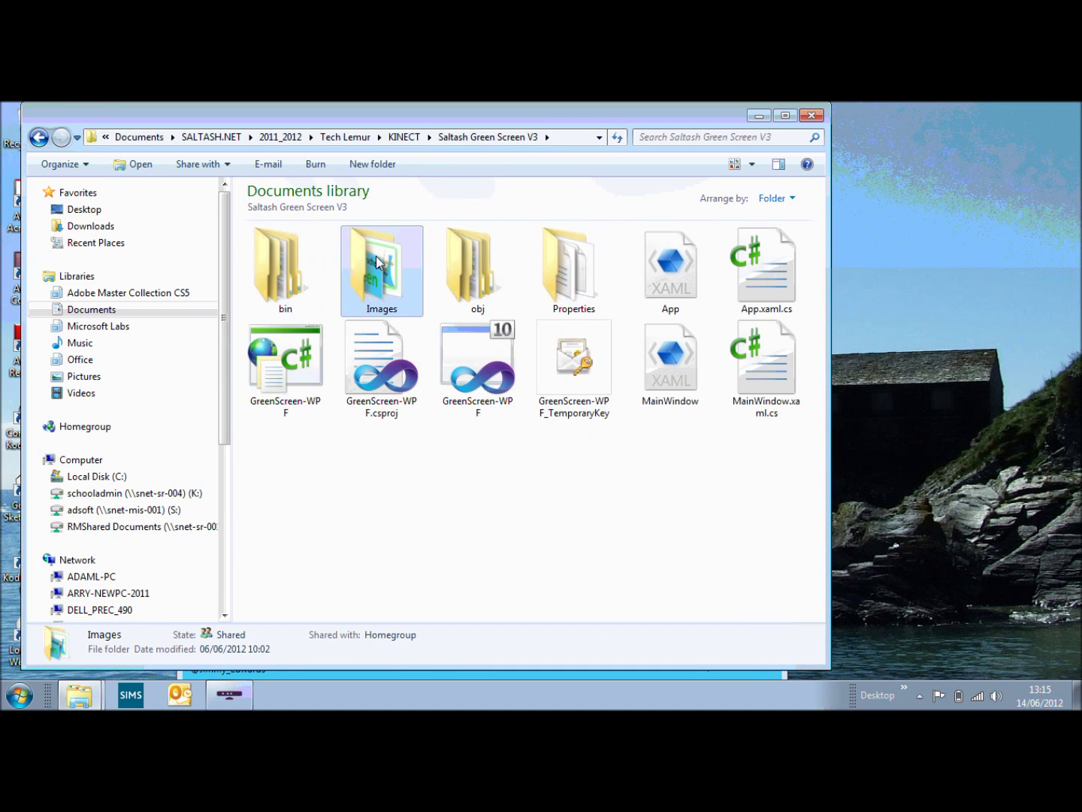
{"action": "double_click", "coordinate": [378, 260]}
{"action": "double_click", "coordinate": [278, 264]}
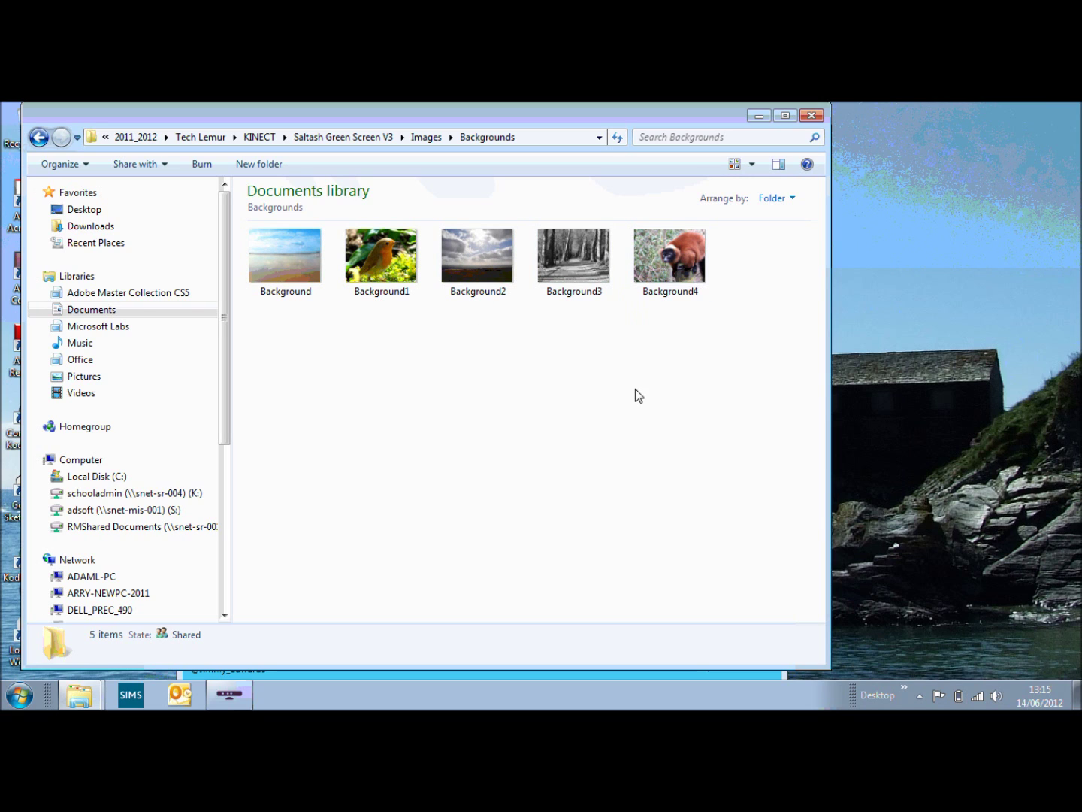
Select Background4, view its context menu, then dismiss it.
{"action": "left_click", "coordinate": [666, 272]}
{"action": "right_click", "coordinate": [666, 272]}
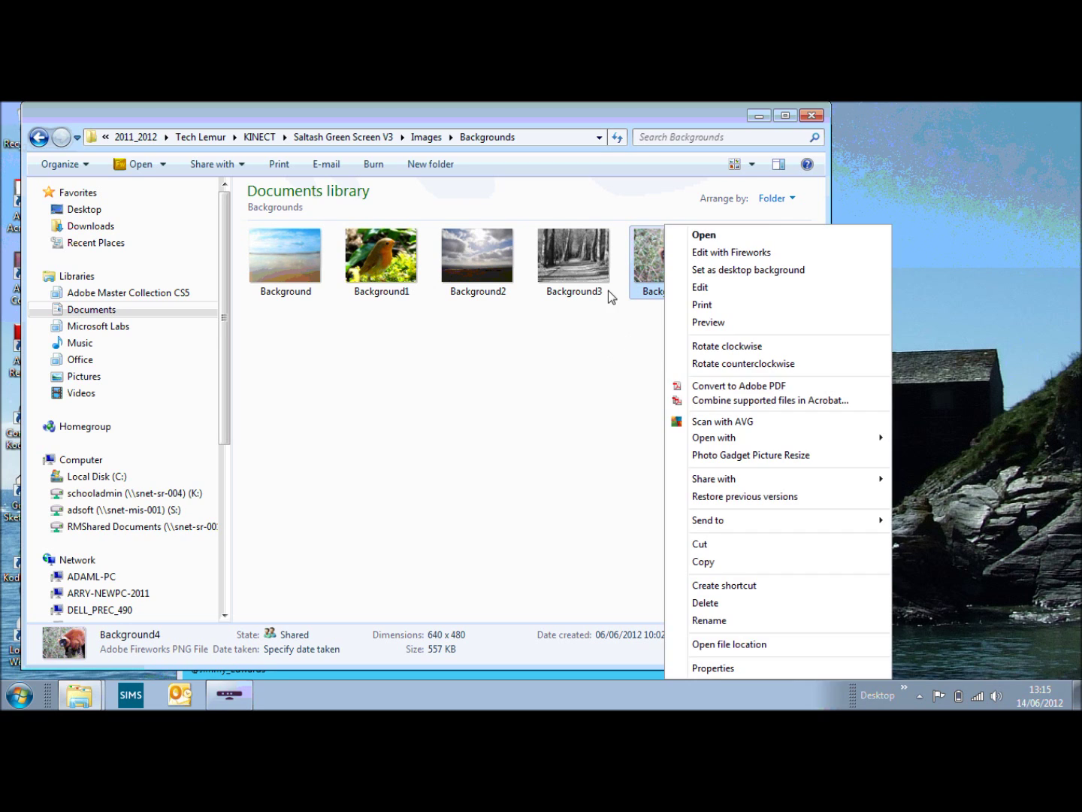
{"action": "left_click", "coordinate": [526, 384]}
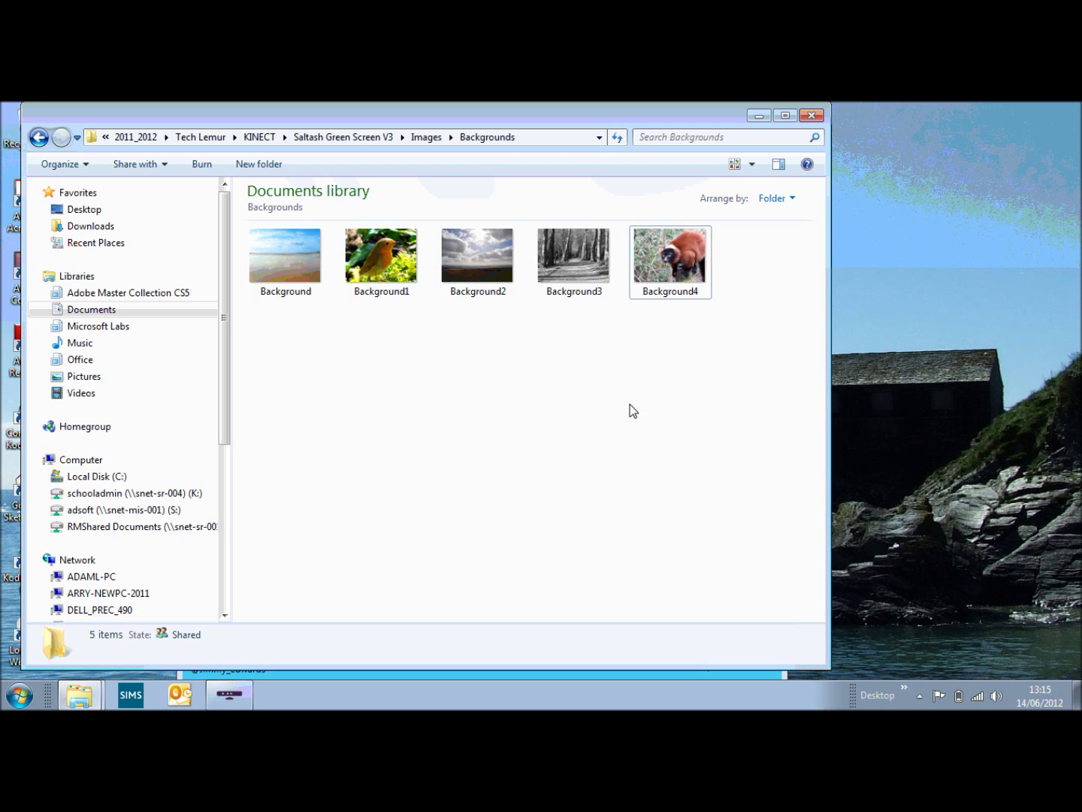
{"action": "left_click", "coordinate": [864, 429]}
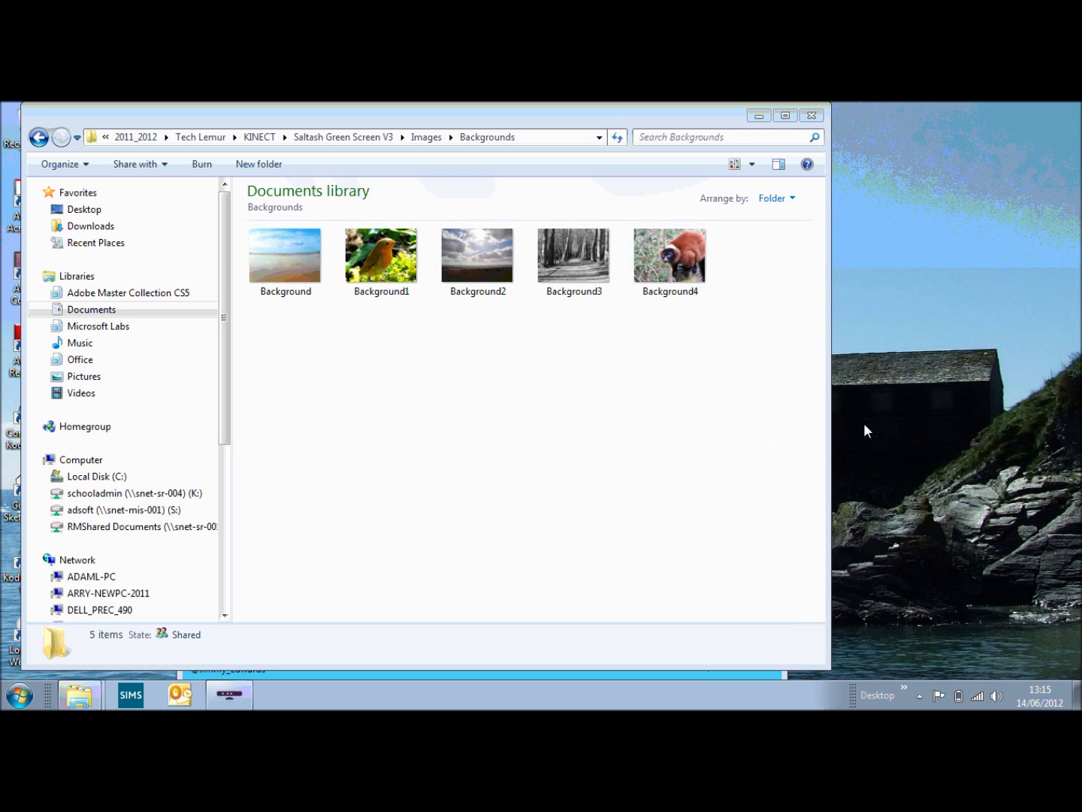
Minimize the Backgrounds folder to reveal Green Screen with the lemur backdrop.
{"action": "left_click", "coordinate": [762, 120]}
{"action": "left_click", "coordinate": [760, 117]}
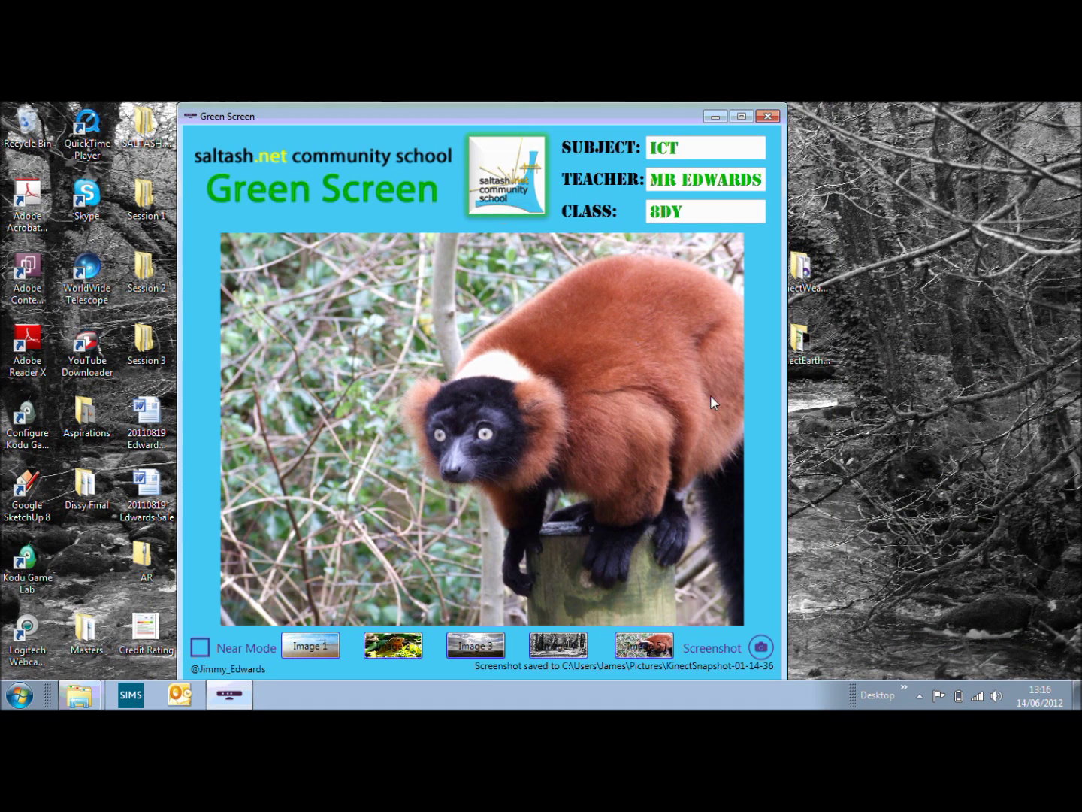